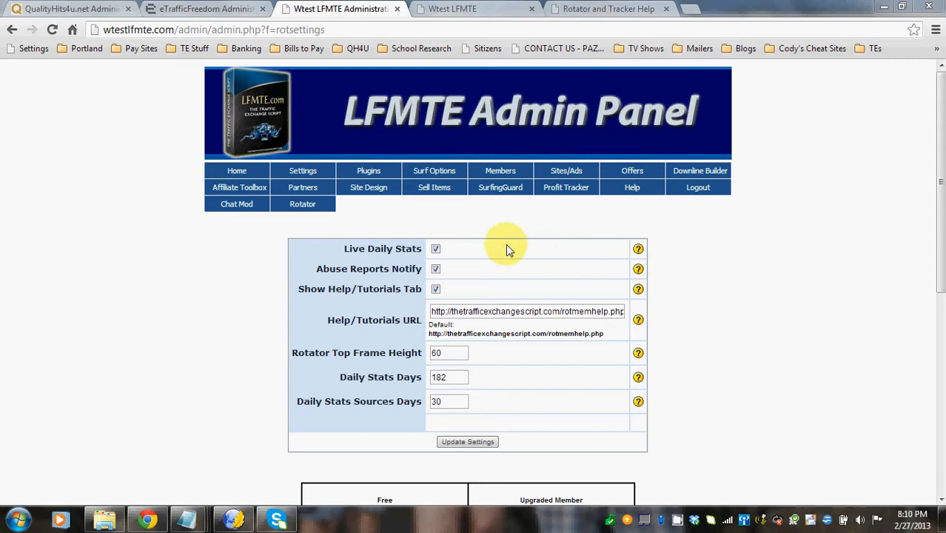
Step: Open the rotator's Main Settings page and read the help note for Live Daily Stats
{"action": "mouse_move", "coordinate": [305, 210]}
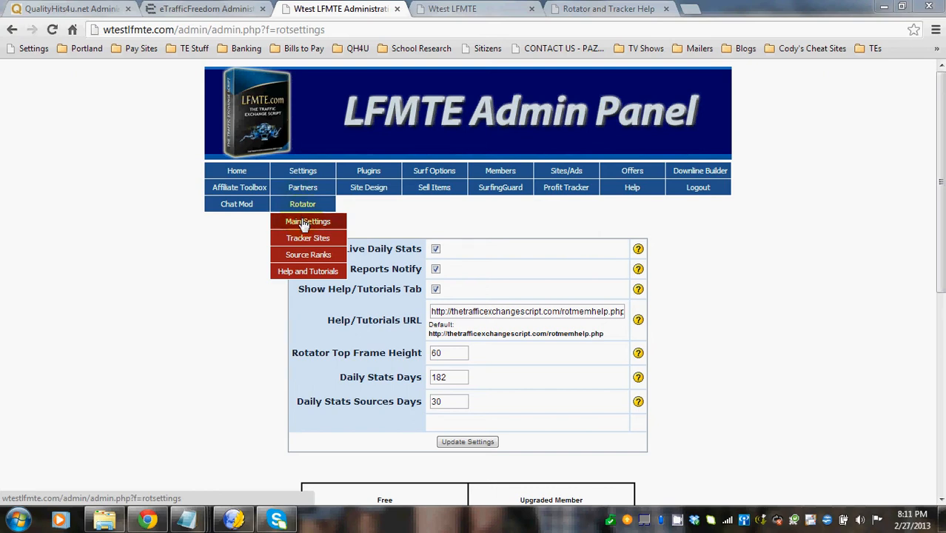
{"action": "left_click", "coordinate": [305, 223]}
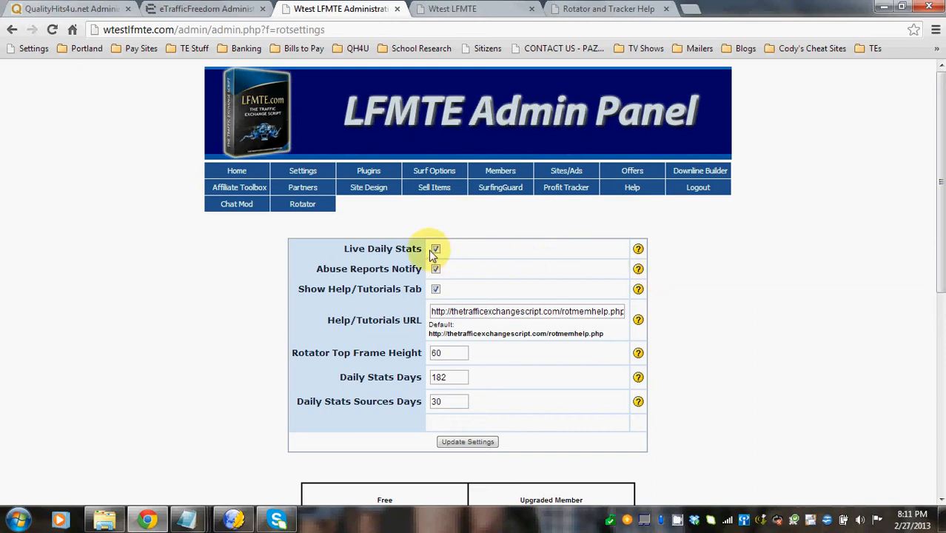
{"action": "mouse_move", "coordinate": [637, 248]}
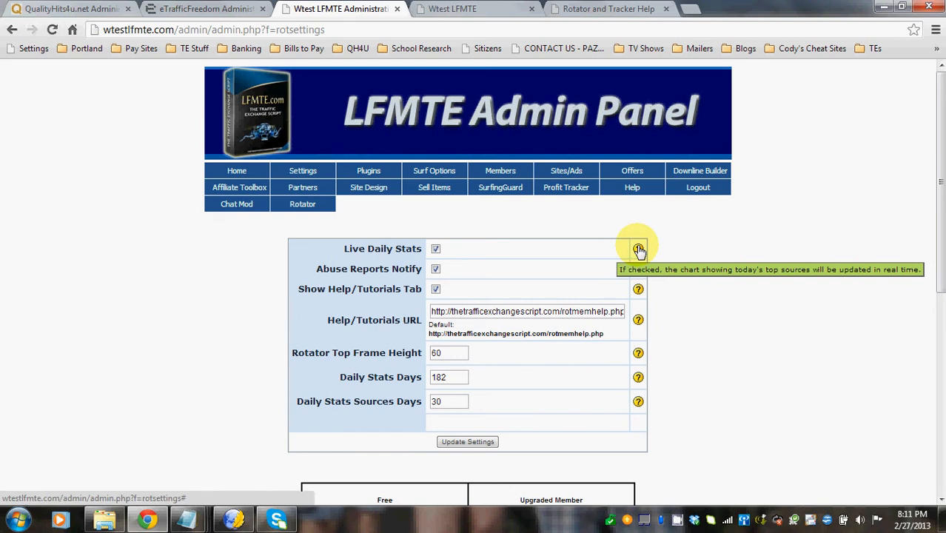
Step: View the tracking stats page in the Rotators section of the Wtest LFMTE member site
{"action": "left_click", "coordinate": [474, 9]}
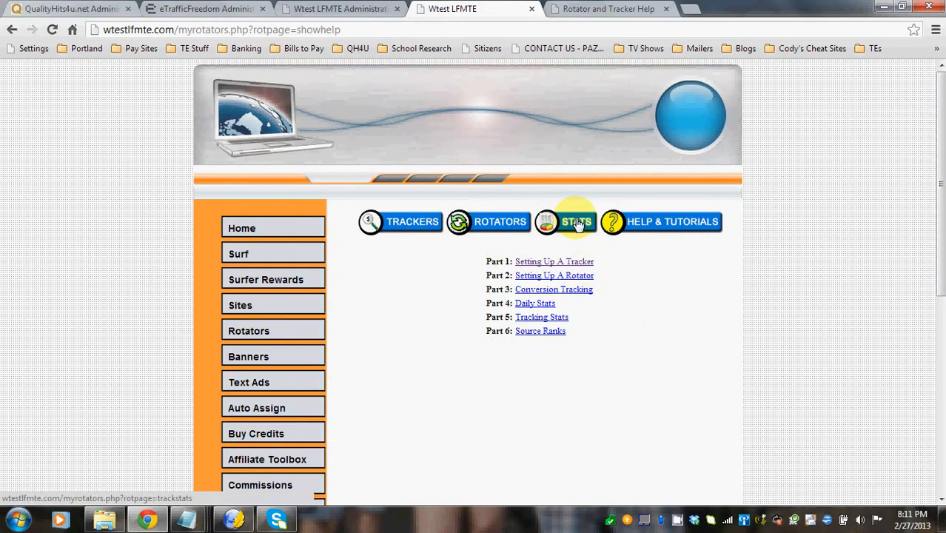
{"action": "left_click", "coordinate": [247, 332]}
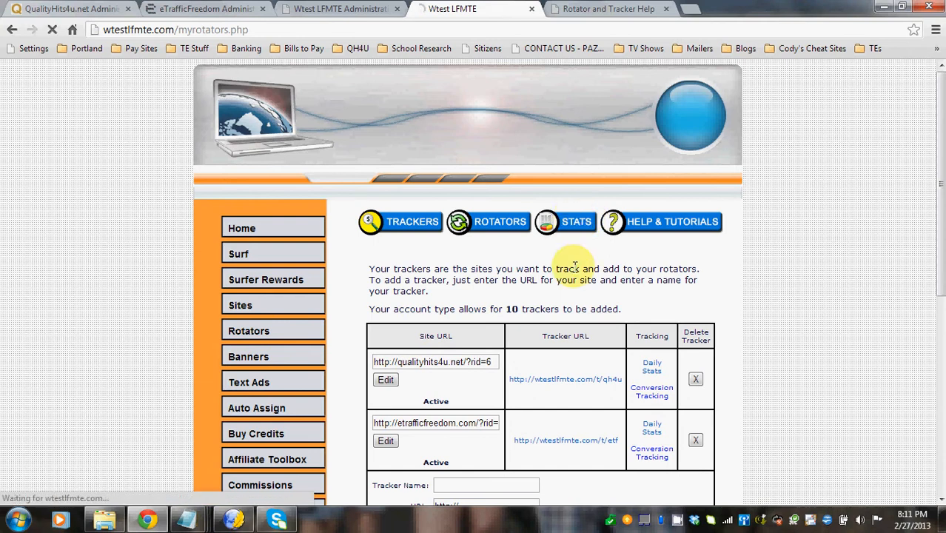
{"action": "scroll", "coordinate": [731, 347], "scroll_direction": "down", "scroll_amount": 1}
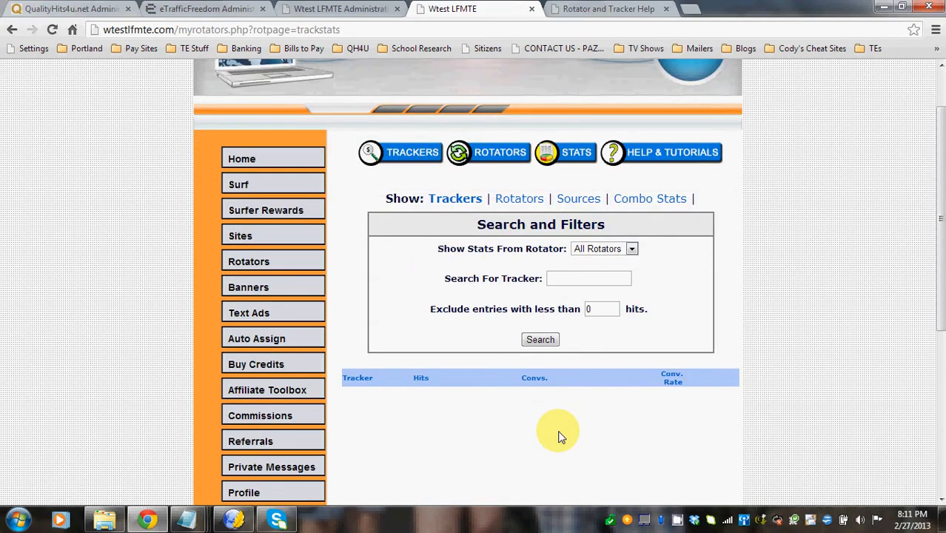
Step: Read the Abuse Reports Notify help in the admin rotator settings, and open the member site's Help & Tutorials page
{"action": "left_click", "coordinate": [353, 9]}
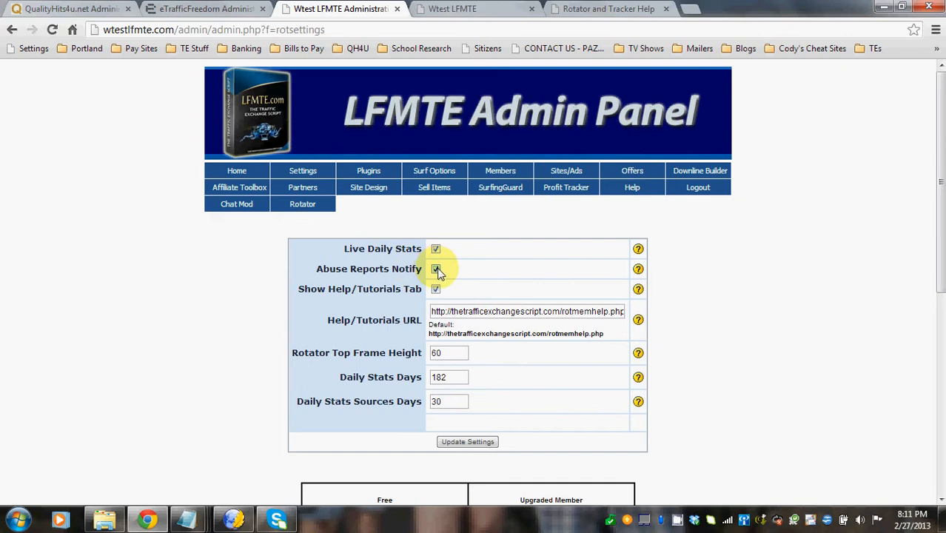
{"action": "mouse_move", "coordinate": [639, 269]}
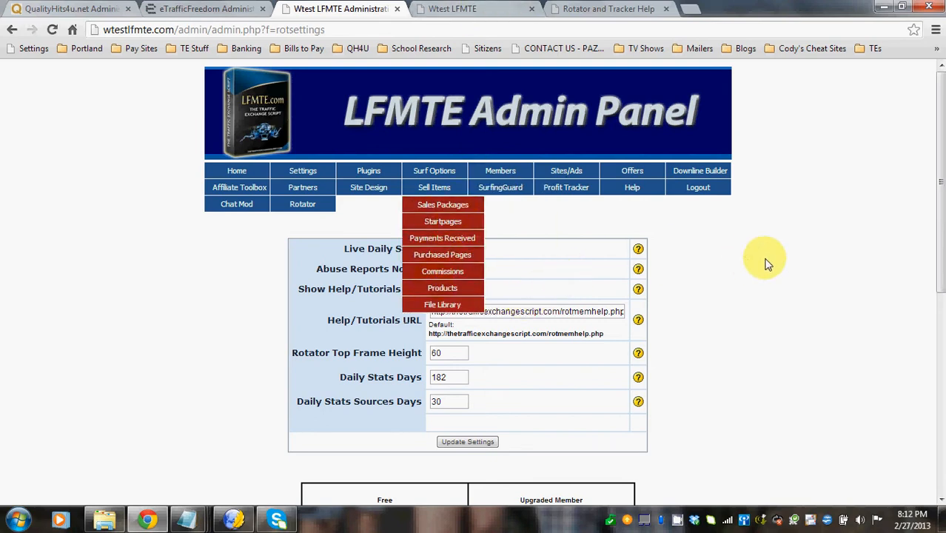
{"action": "left_click", "coordinate": [473, 9]}
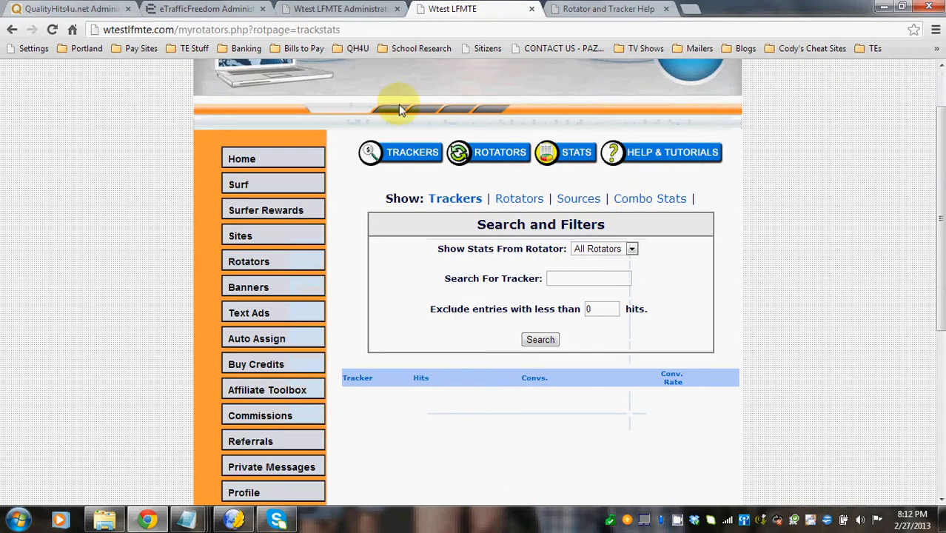
{"action": "left_click", "coordinate": [675, 153]}
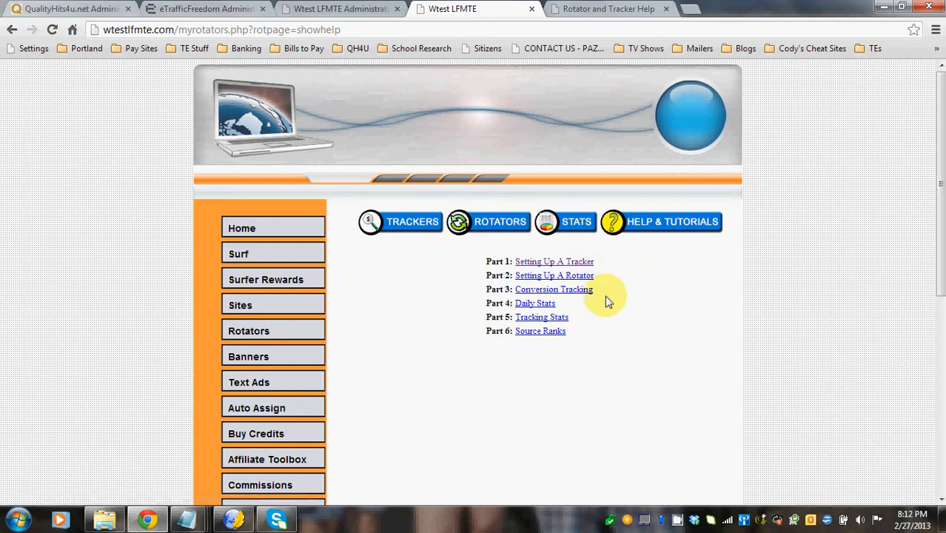
Step: Compare the admin Help/Tutorials URL setting with the standalone Rotator and Tracker Help page and the member site's help page
{"action": "left_click", "coordinate": [348, 11]}
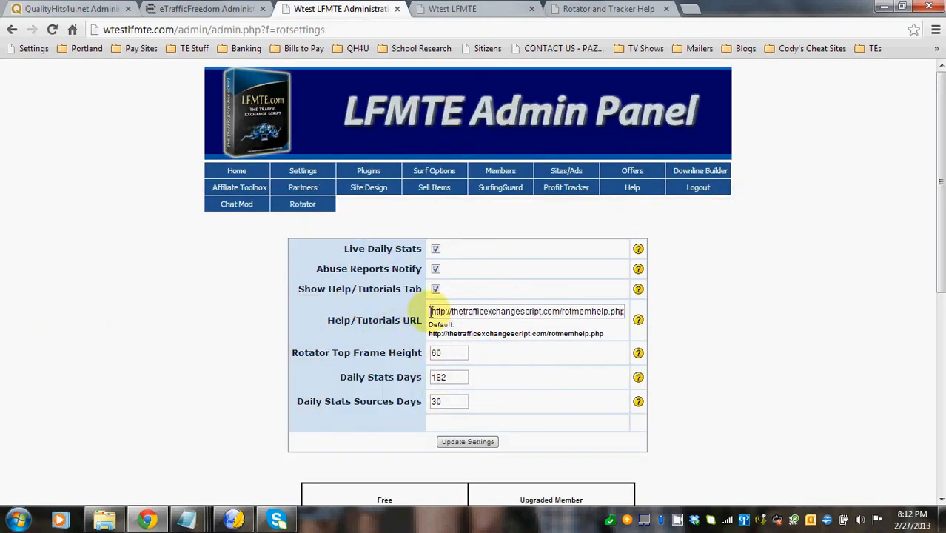
{"action": "left_click", "coordinate": [611, 8]}
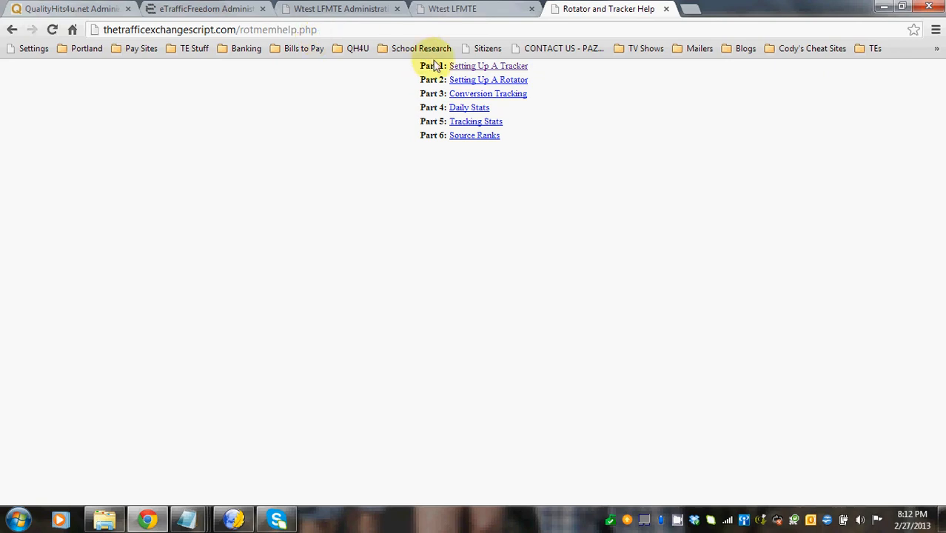
{"action": "left_click", "coordinate": [482, 10]}
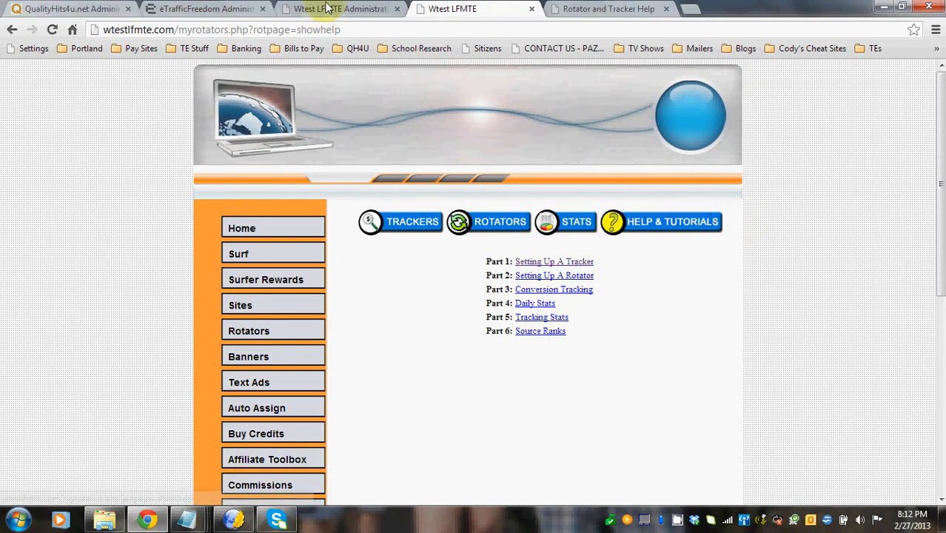
Step: Return to the admin rotator settings and read the help notes for Daily Stats Days and Daily Stats Sources Days
{"action": "left_click", "coordinate": [374, 9]}
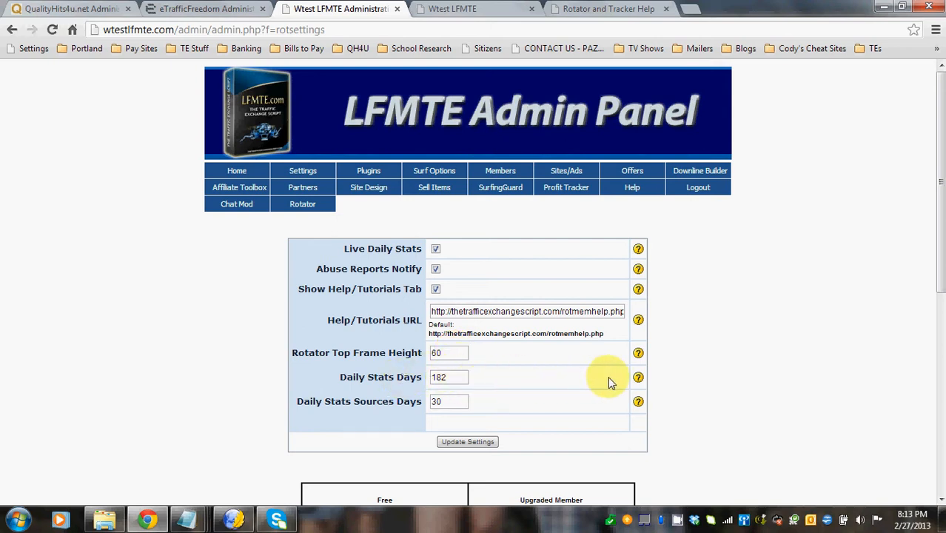
{"action": "mouse_move", "coordinate": [638, 378]}
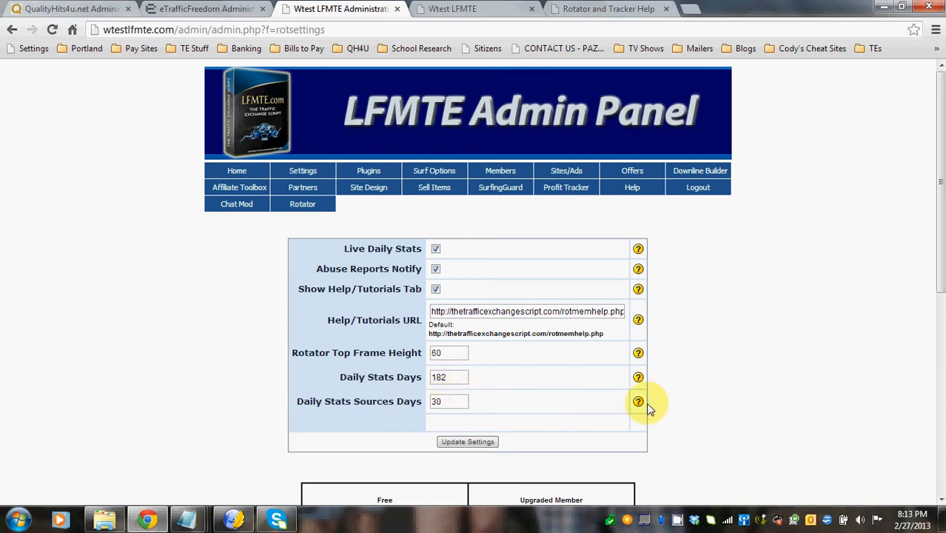
{"action": "mouse_move", "coordinate": [637, 406]}
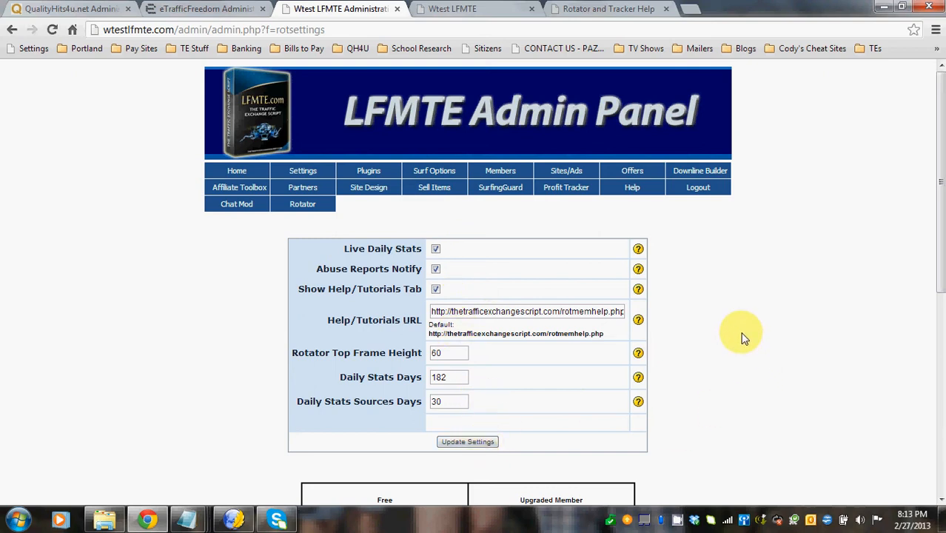
Step: Review the Free and Upgraded Member tracker and rotator limits, including the Trackers Require Admin Approval option
{"action": "scroll", "coordinate": [744, 338], "scroll_direction": "down", "scroll_amount": 1}
{"action": "scroll", "coordinate": [744, 338], "scroll_direction": "down", "scroll_amount": 2}
{"action": "scroll", "coordinate": [744, 338], "scroll_direction": "down", "scroll_amount": 1}
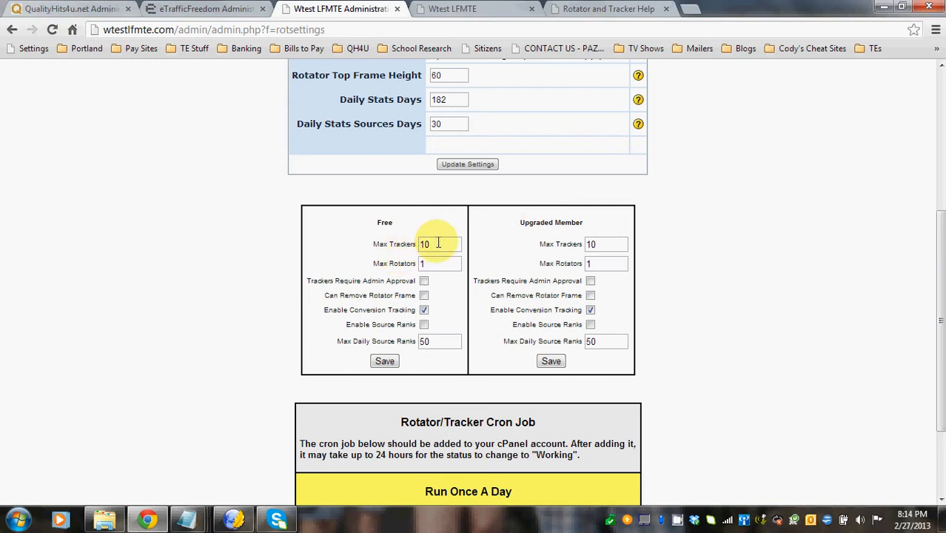
{"action": "left_click", "coordinate": [424, 282]}
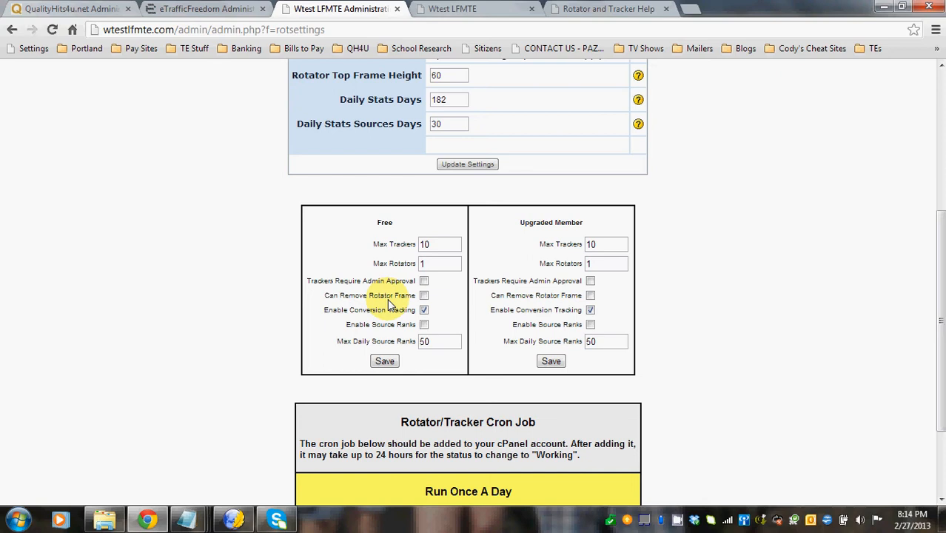
Step: Check the member site's Trackers page, and return to the Free member's Enable Conversion Tracking option in the admin settings
{"action": "left_click", "coordinate": [485, 8]}
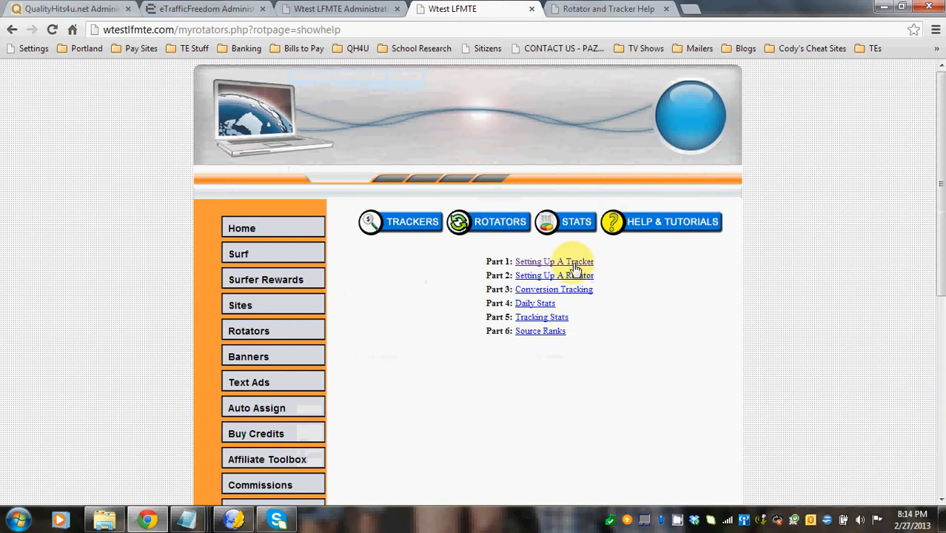
{"action": "left_click", "coordinate": [402, 220]}
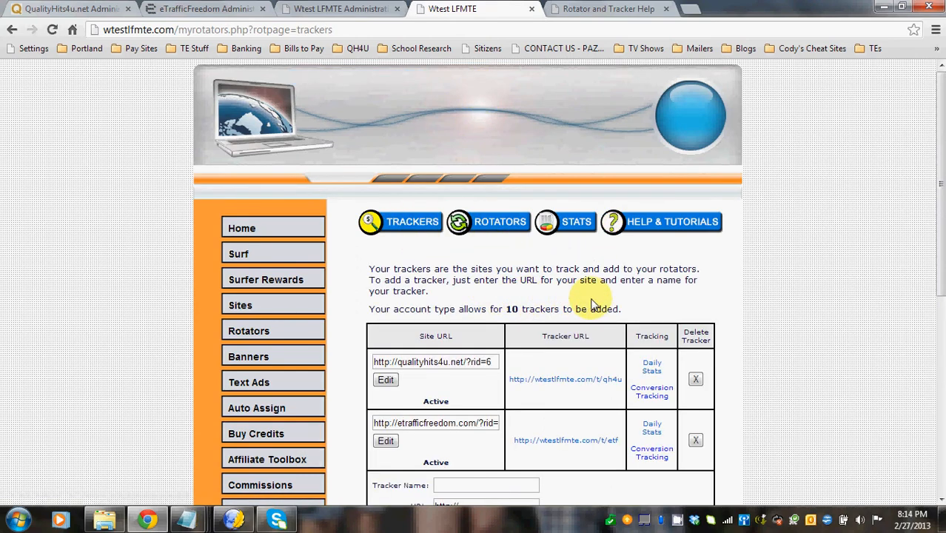
{"action": "left_click", "coordinate": [366, 9]}
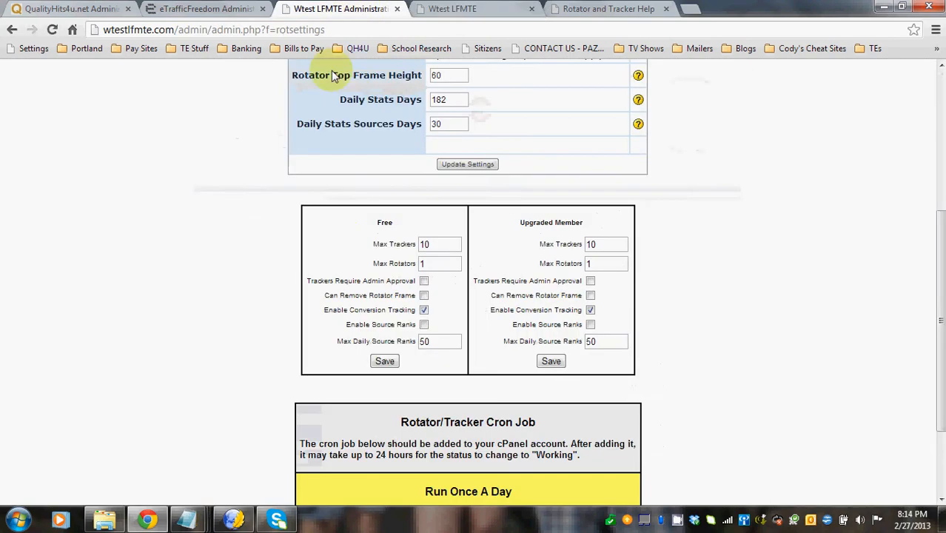
{"action": "left_click", "coordinate": [423, 309]}
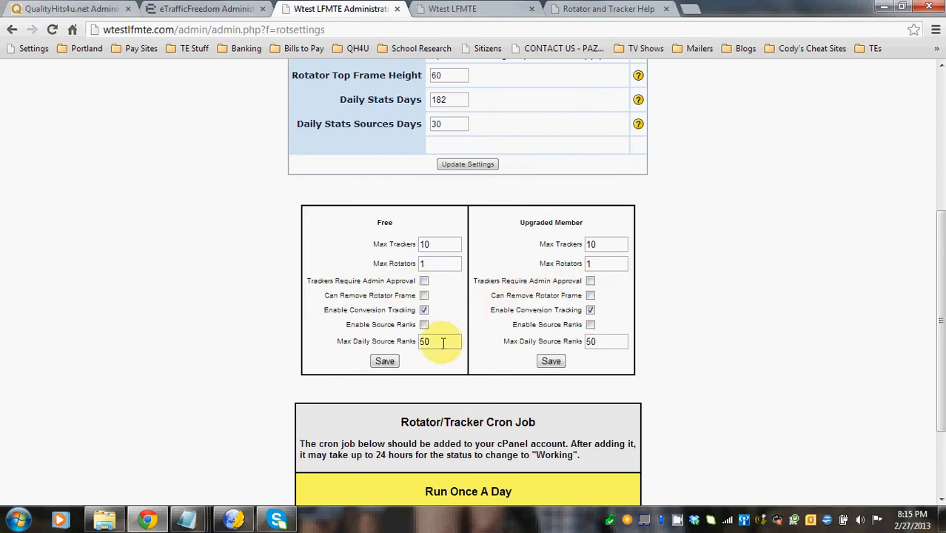
Step: Examine the Rotator/Tracker Cron Job section and highlight the once-a-day cron command
{"action": "scroll", "coordinate": [724, 289], "scroll_direction": "down", "scroll_amount": 2}
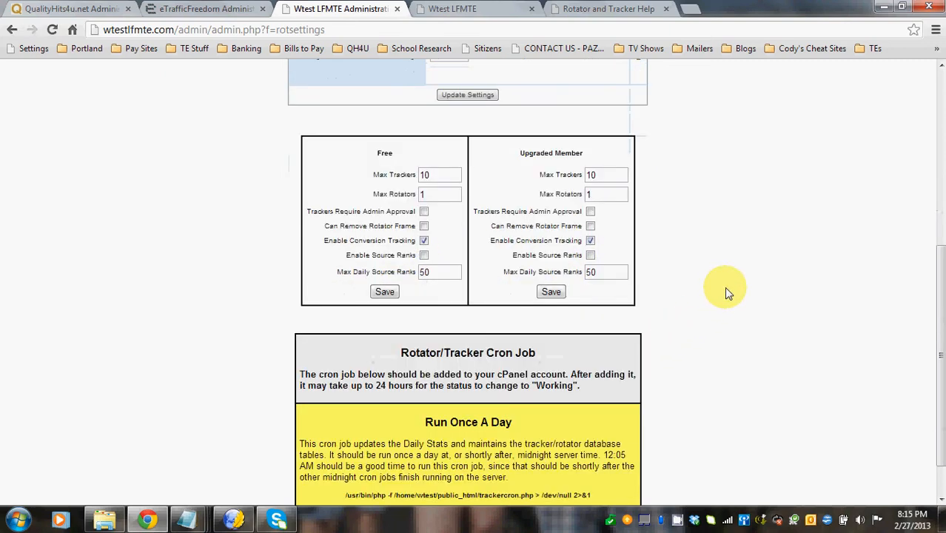
{"action": "scroll", "coordinate": [724, 286], "scroll_direction": "down", "scroll_amount": 1}
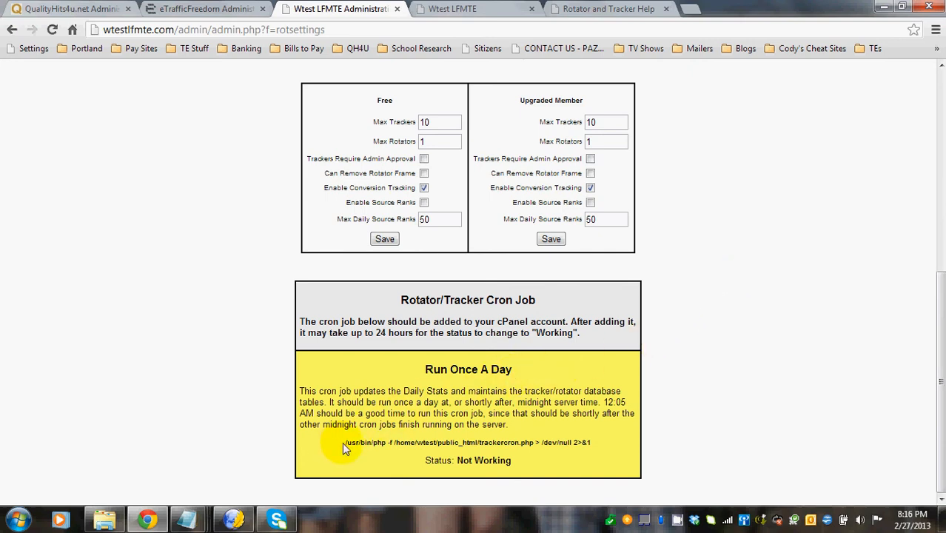
{"action": "left_click_drag", "start_coordinate": [342, 442], "coordinate": [593, 440]}
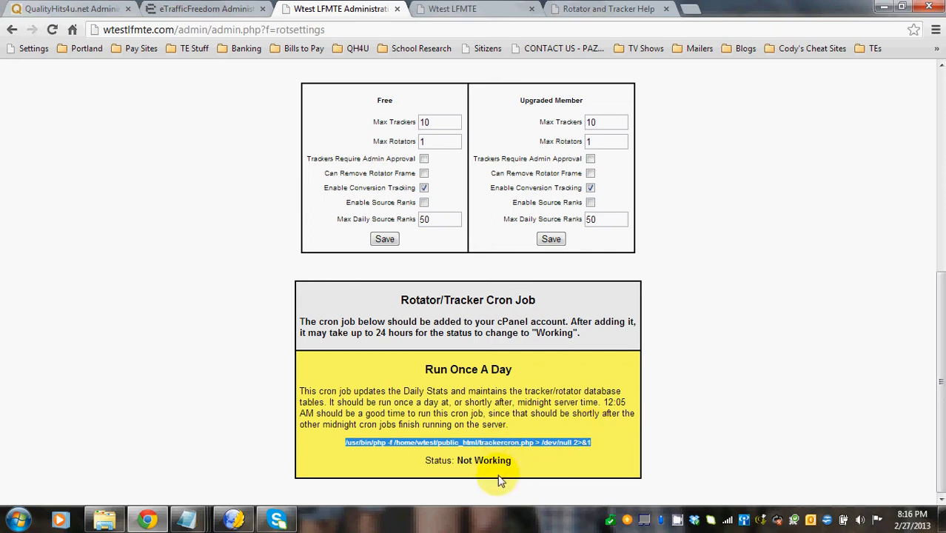
{"action": "left_click", "coordinate": [559, 405]}
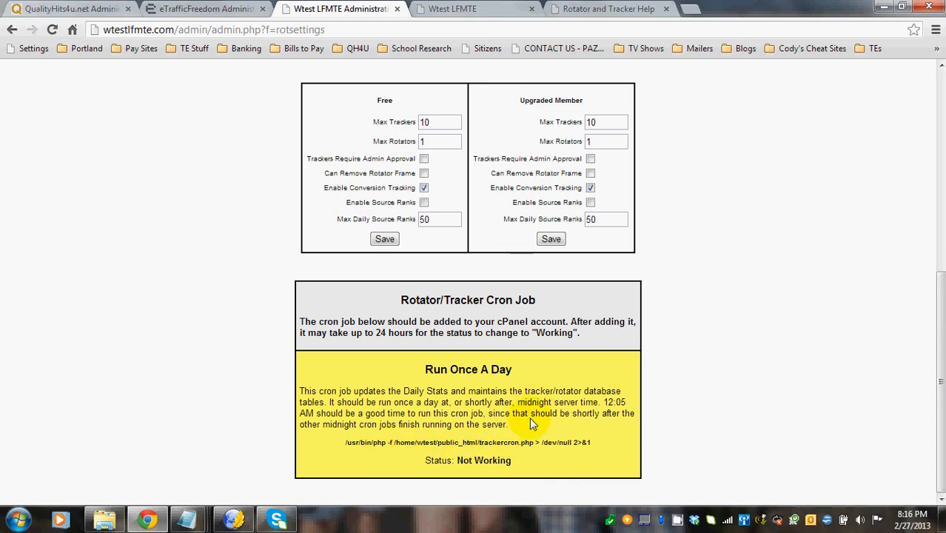
Step: Open the rotator's Tracker Sites list in the admin panel
{"action": "scroll", "coordinate": [534, 418], "scroll_direction": "up", "scroll_amount": 5}
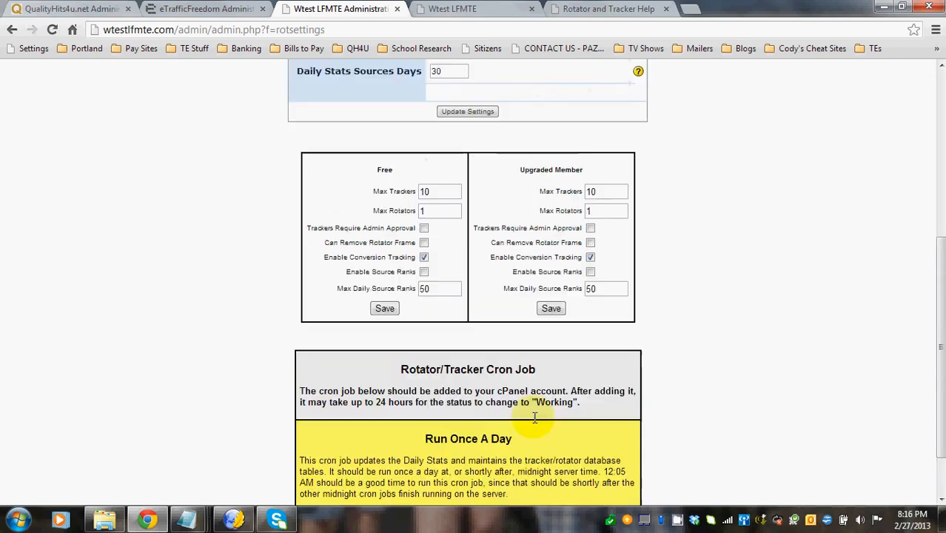
{"action": "mouse_move", "coordinate": [305, 208]}
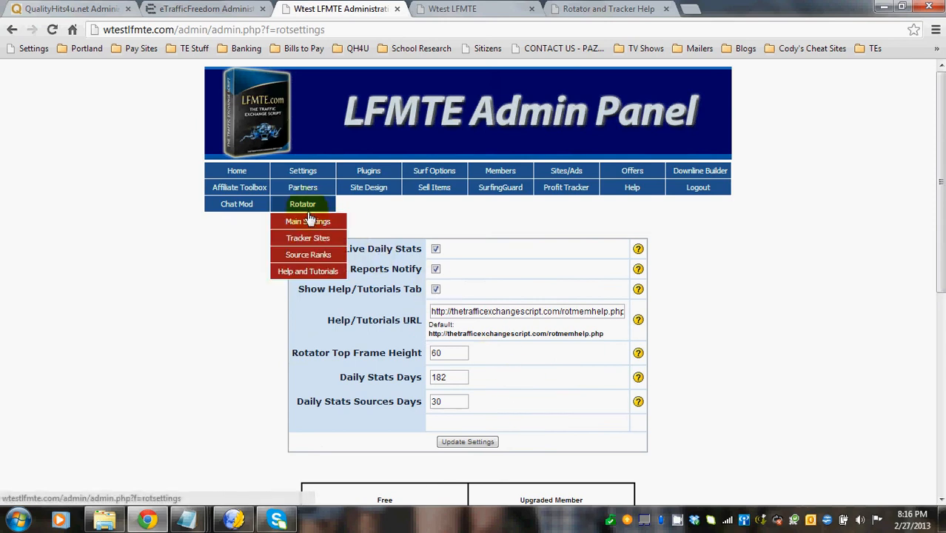
{"action": "left_click", "coordinate": [308, 239]}
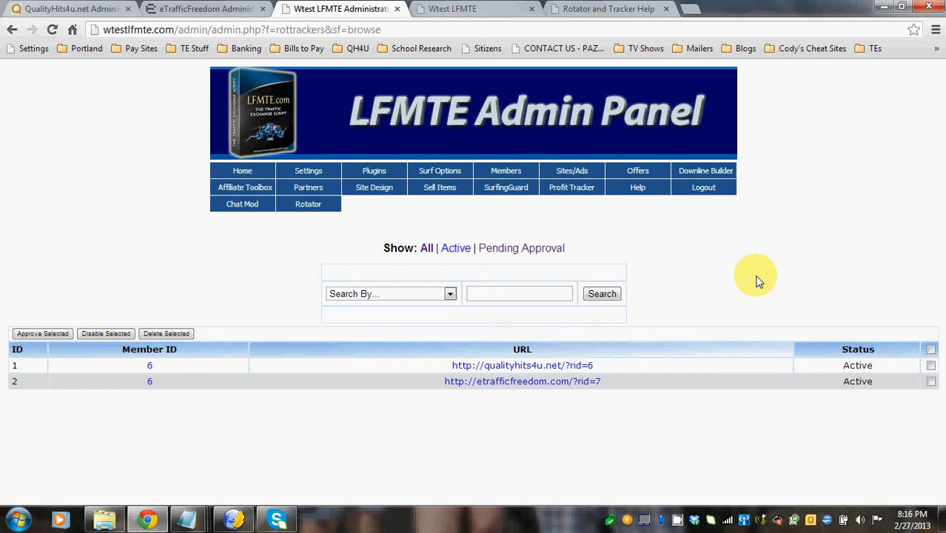
Step: Look through the tracker search criteria and show only the tracker sites pending approval
{"action": "mouse_move", "coordinate": [577, 176]}
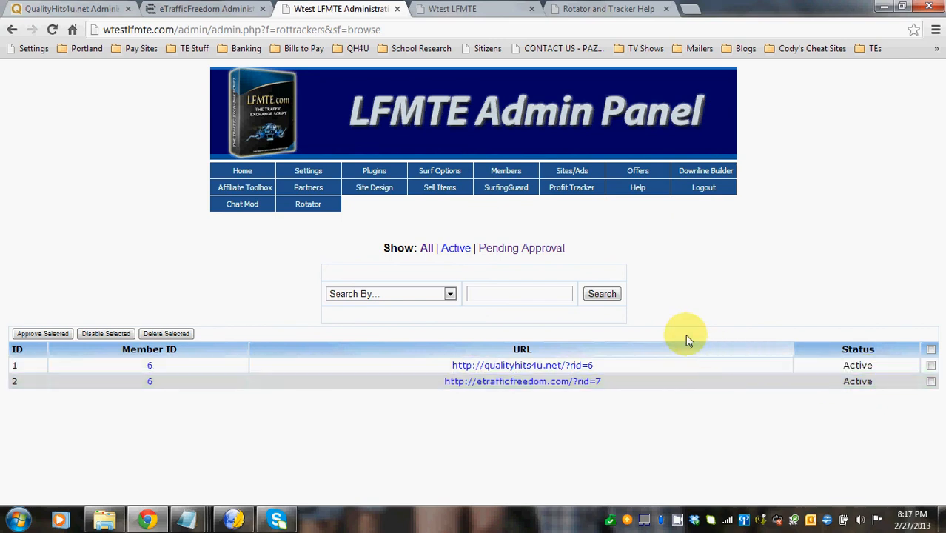
{"action": "left_click", "coordinate": [450, 294]}
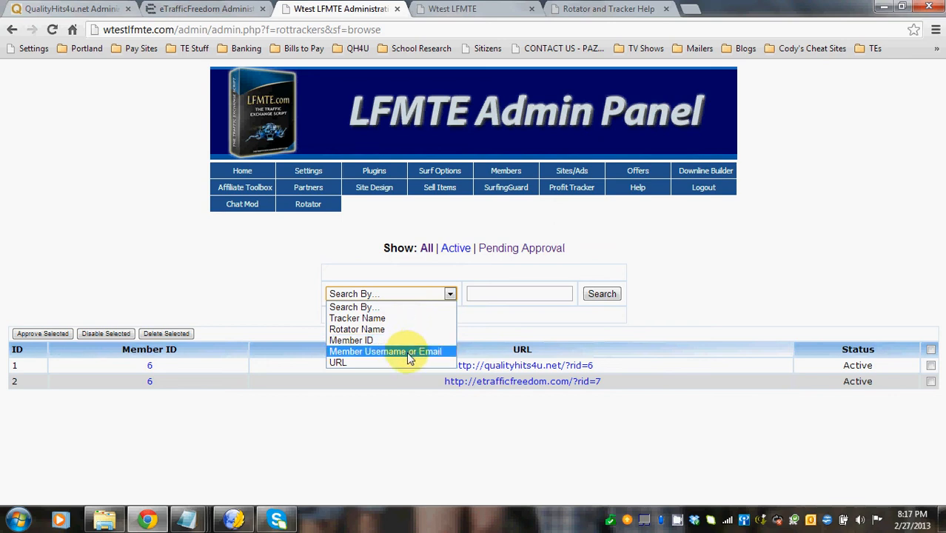
{"action": "left_click", "coordinate": [688, 248]}
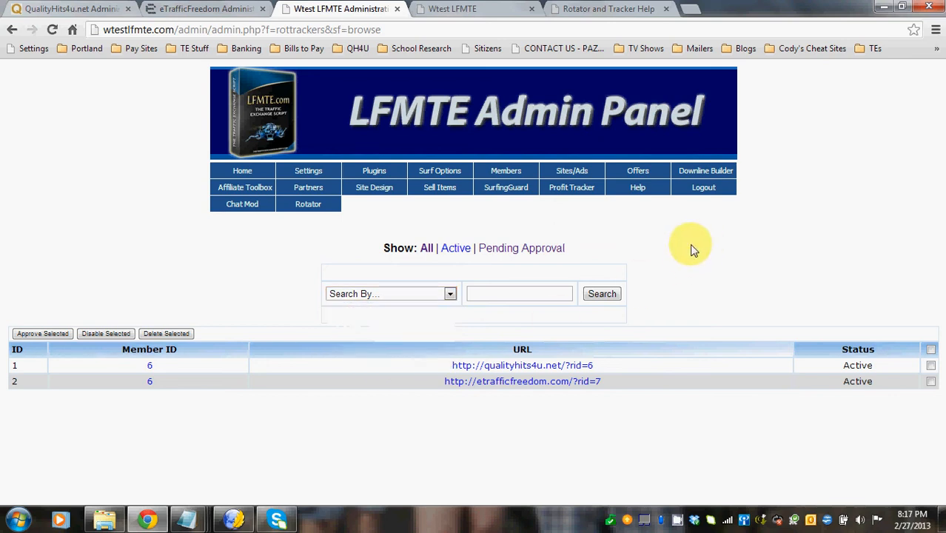
{"action": "left_click", "coordinate": [520, 250]}
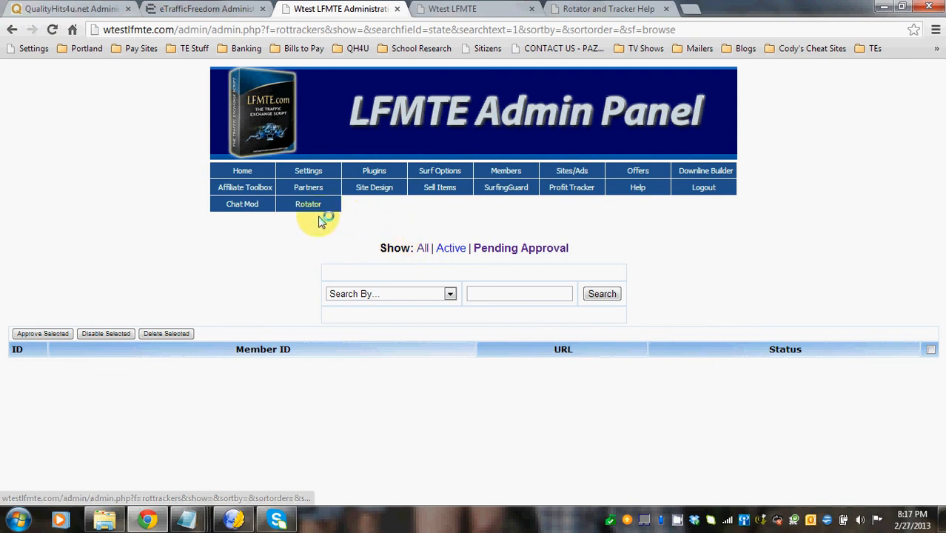
Step: Open the rotator's Source Ranks page and display its Download Prizes section
{"action": "mouse_move", "coordinate": [311, 206]}
{"action": "left_click", "coordinate": [311, 255]}
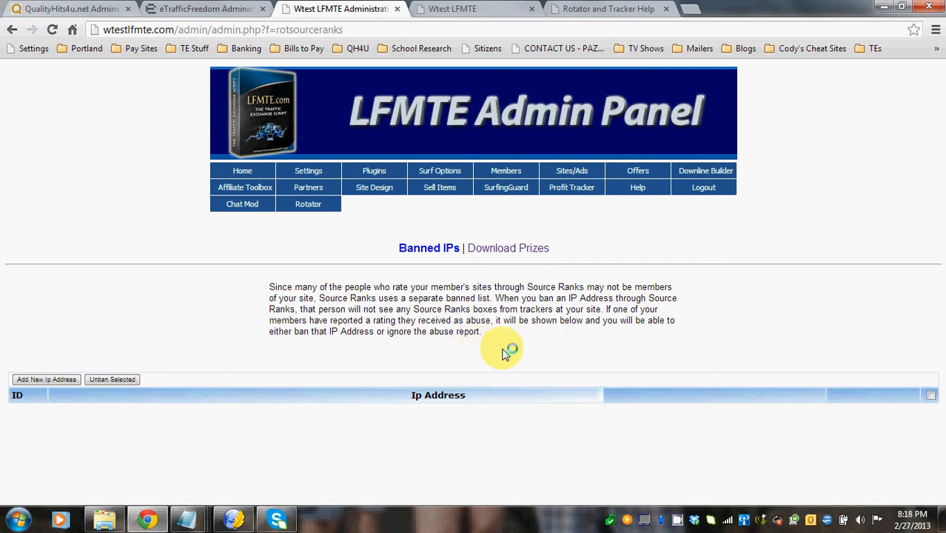
{"action": "left_click", "coordinate": [510, 251]}
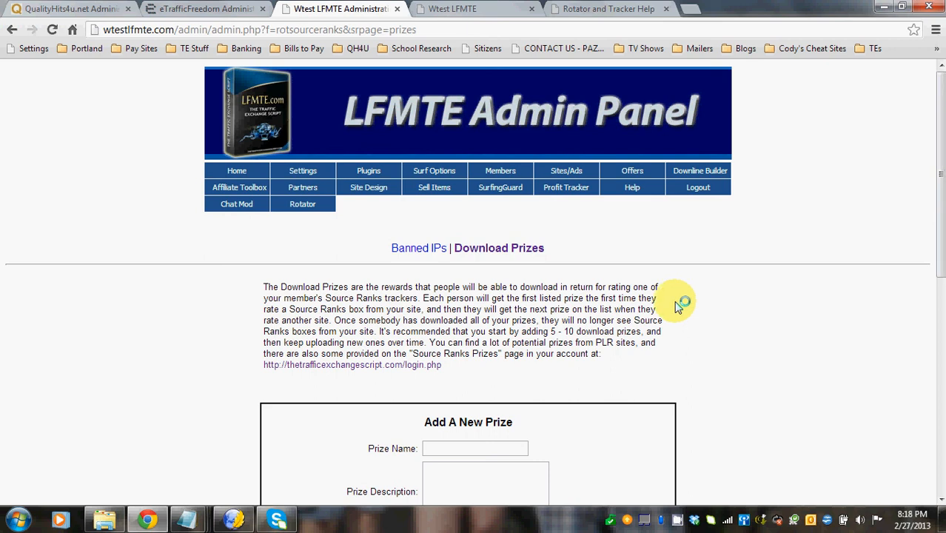
Step: Examine the Add A New Prize form and the existing Image Pack prize listed below it
{"action": "scroll", "coordinate": [674, 304], "scroll_direction": "down", "scroll_amount": 5}
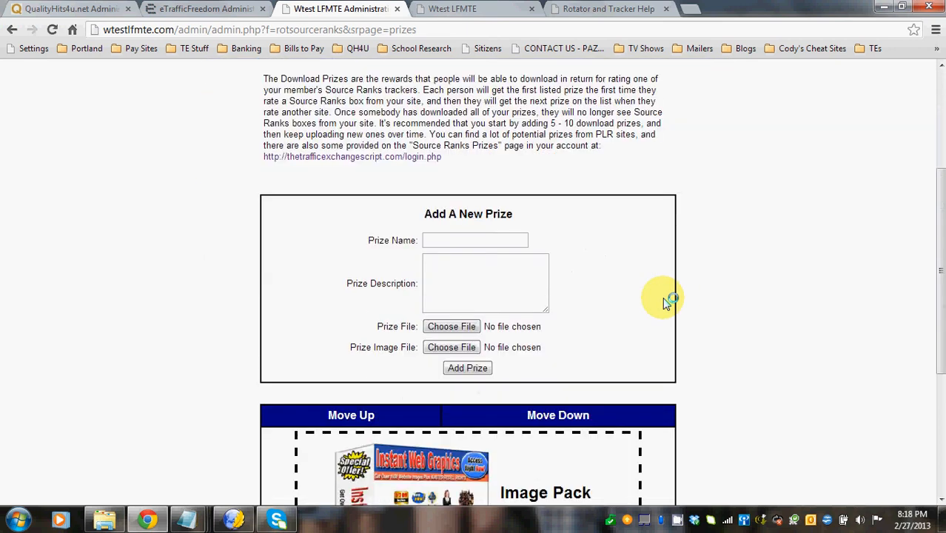
{"action": "scroll", "coordinate": [677, 309], "scroll_direction": "down", "scroll_amount": 2}
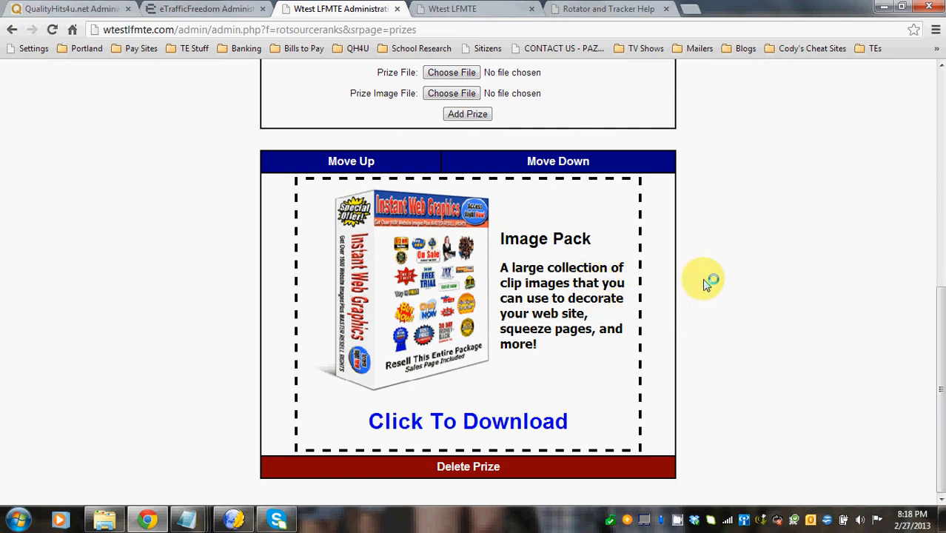
{"action": "scroll", "coordinate": [727, 270], "scroll_direction": "up", "scroll_amount": 3}
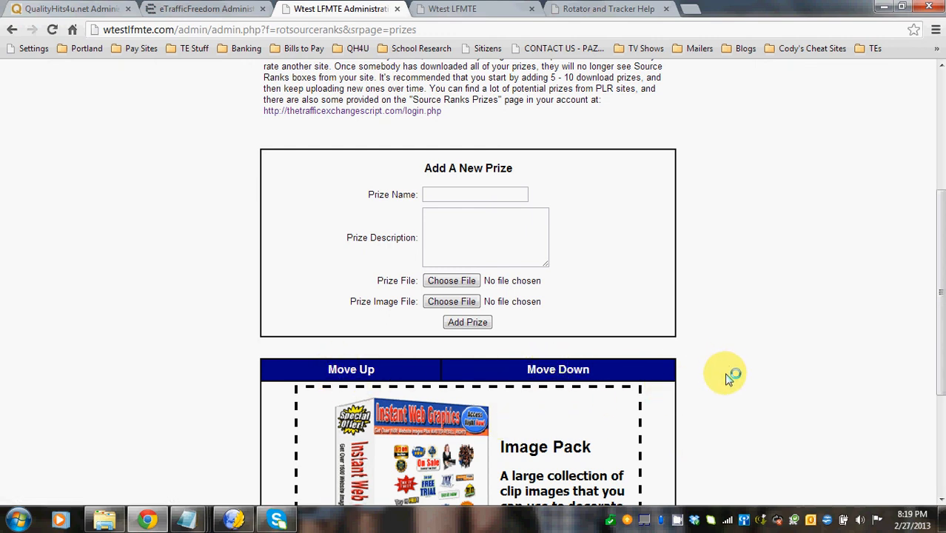
{"action": "scroll", "coordinate": [727, 370], "scroll_direction": "down", "scroll_amount": 1}
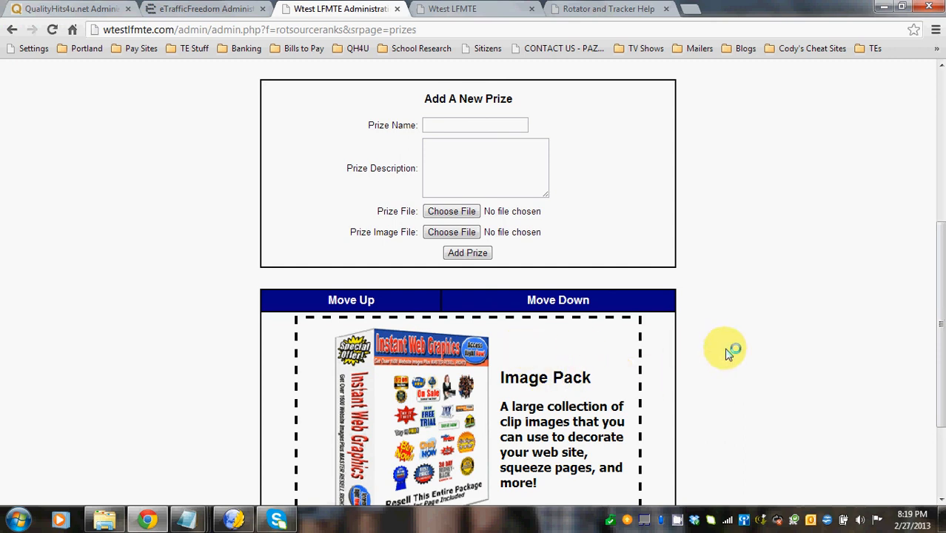
{"action": "scroll", "coordinate": [725, 354], "scroll_direction": "down", "scroll_amount": 2}
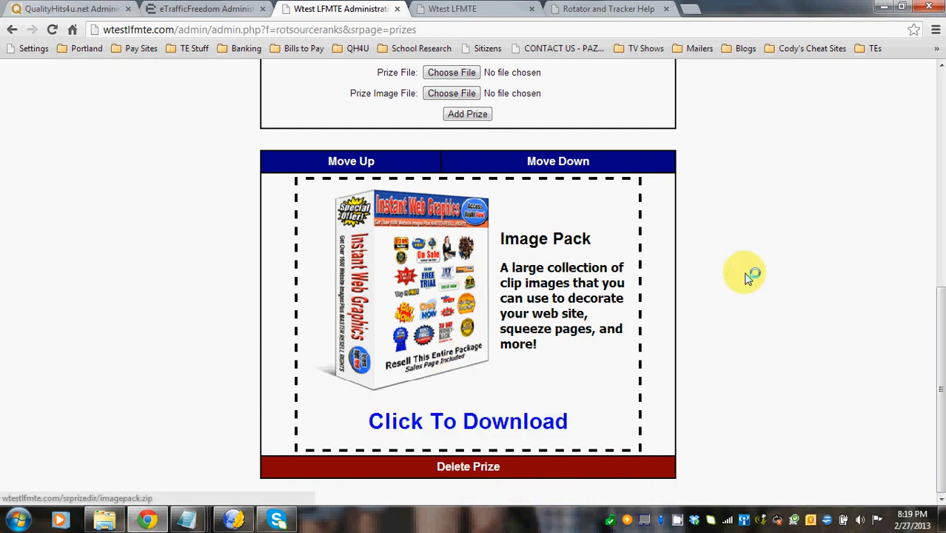
{"action": "scroll", "coordinate": [750, 260], "scroll_direction": "up", "scroll_amount": 2}
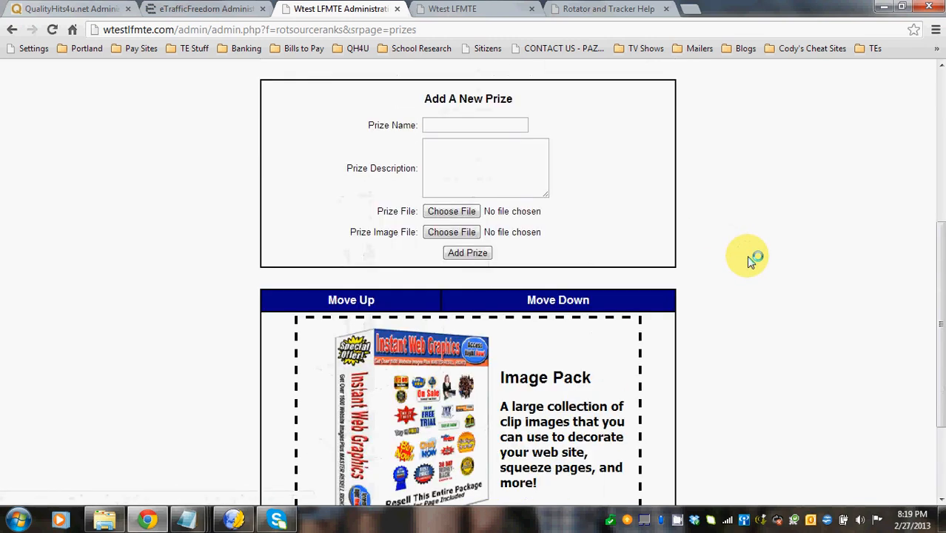
{"action": "scroll", "coordinate": [744, 255], "scroll_direction": "up", "scroll_amount": 1}
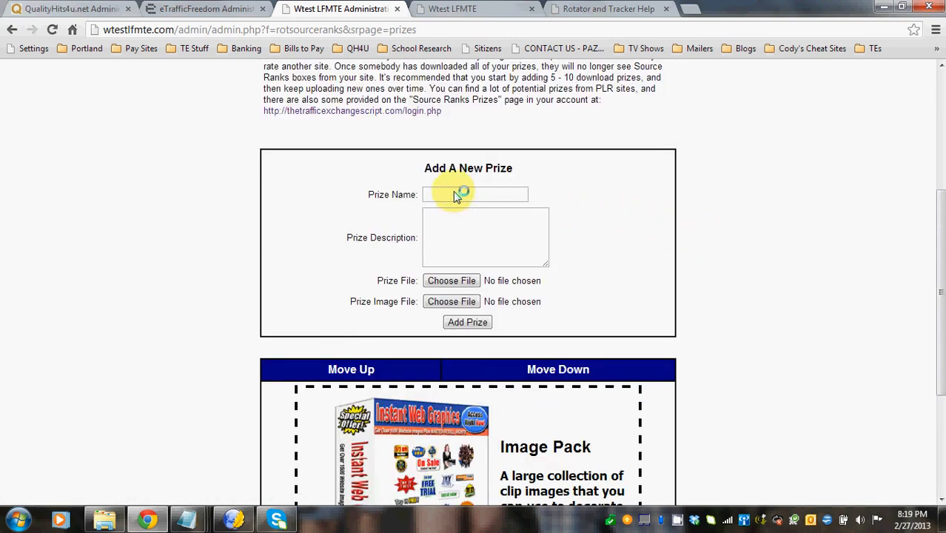
Step: Highlight the Image Pack prize's title and part of its description to compare them with the new prize fields
{"action": "scroll", "coordinate": [770, 333], "scroll_direction": "down", "scroll_amount": 1}
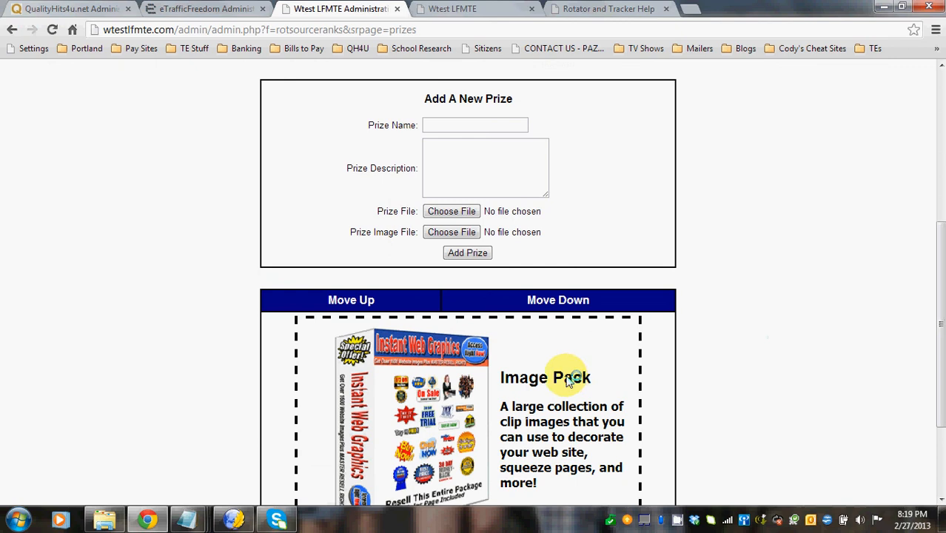
{"action": "left_click_drag", "start_coordinate": [496, 378], "coordinate": [612, 376]}
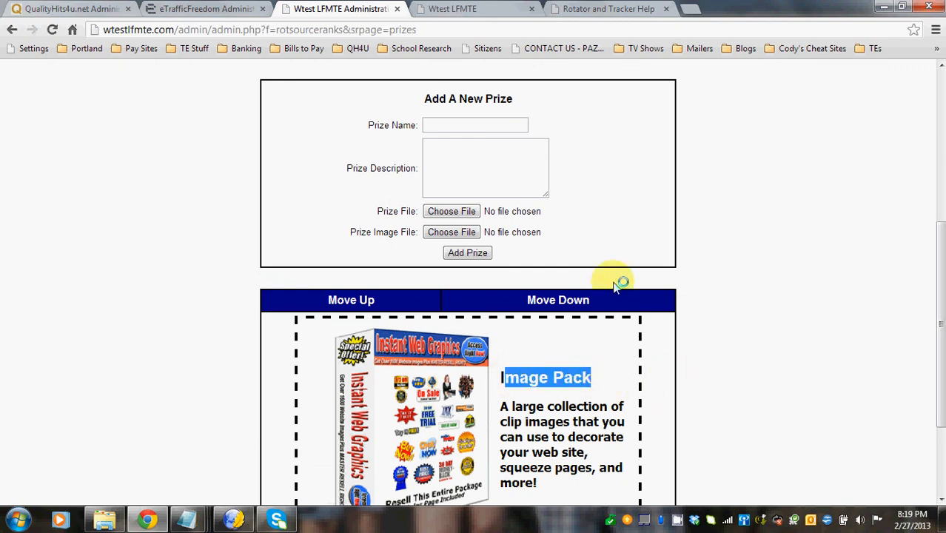
{"action": "left_click", "coordinate": [474, 165]}
{"action": "left_click_drag", "start_coordinate": [525, 422], "coordinate": [560, 490]}
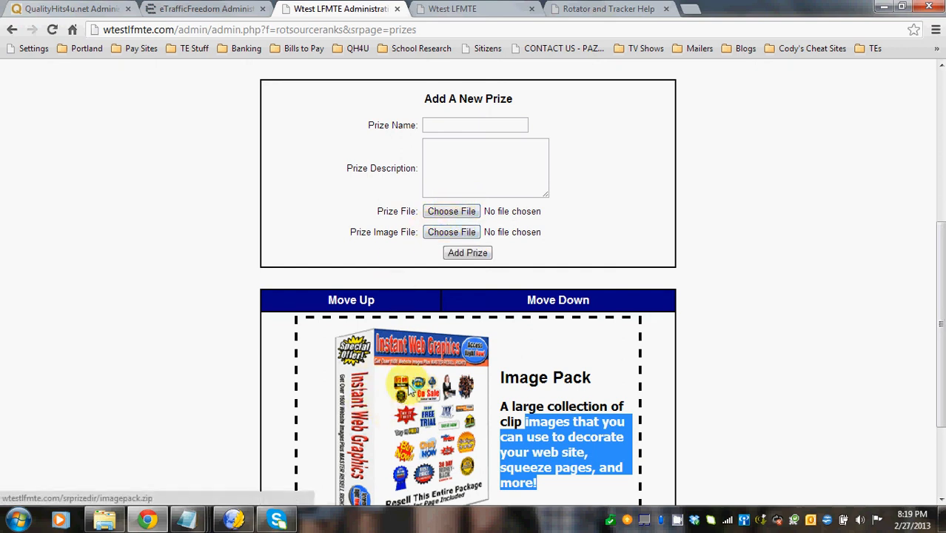
{"action": "left_click", "coordinate": [468, 253]}
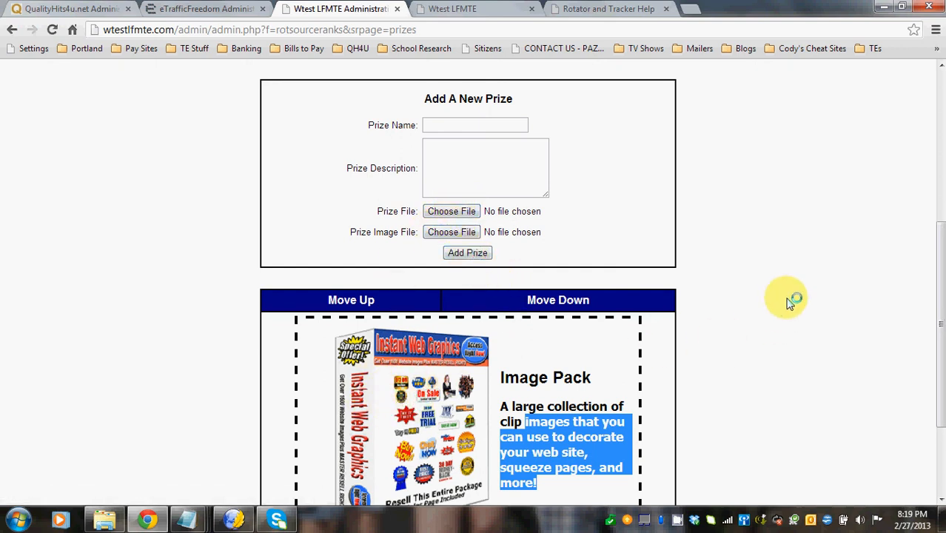
Step: Review the Image Pack's download link and the prize upload fields, ending at the Download Prizes introduction
{"action": "scroll", "coordinate": [789, 302], "scroll_direction": "down", "scroll_amount": 2}
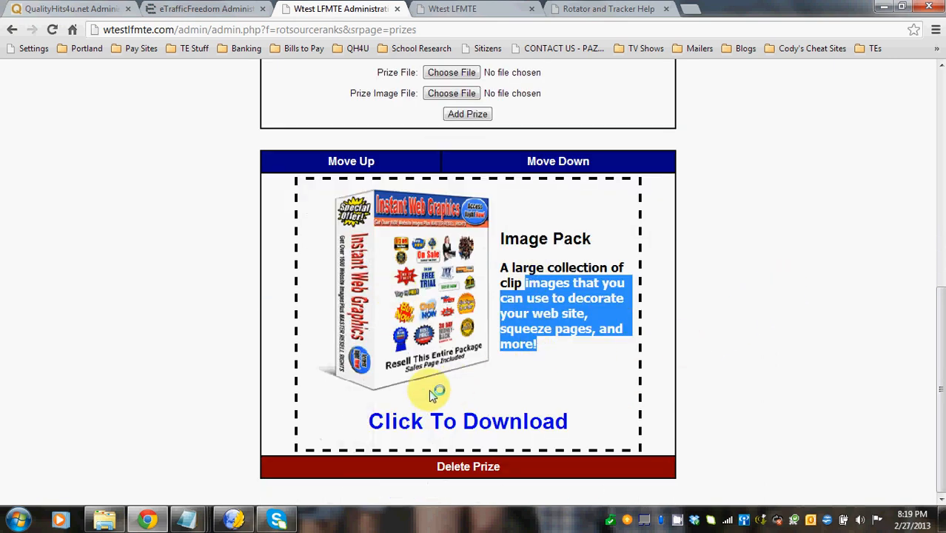
{"action": "scroll", "coordinate": [585, 302], "scroll_direction": "up", "scroll_amount": 1}
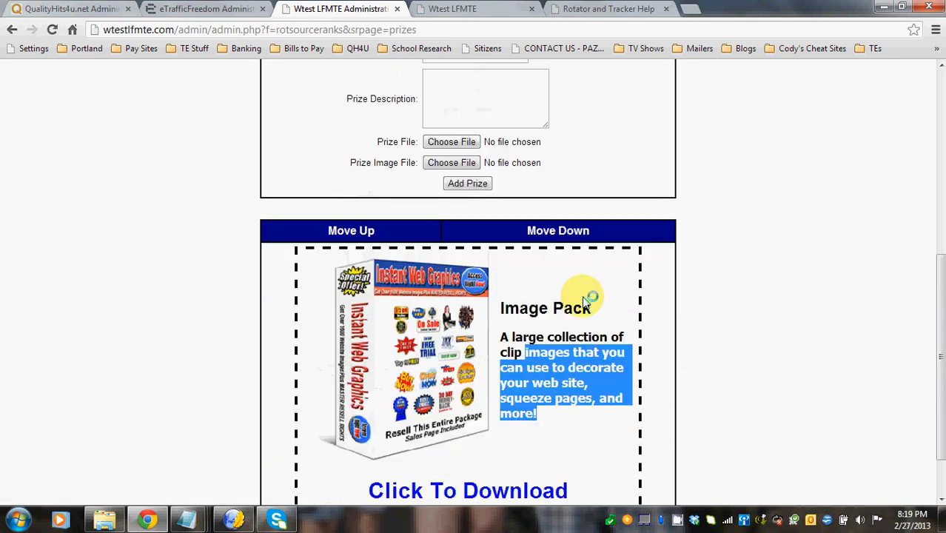
{"action": "scroll", "coordinate": [555, 167], "scroll_direction": "up", "scroll_amount": 1}
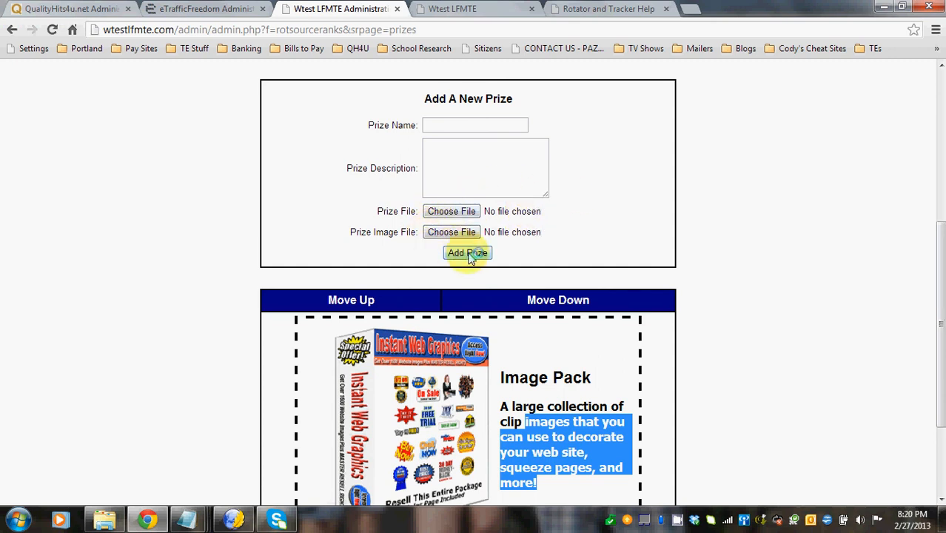
{"action": "scroll", "coordinate": [681, 255], "scroll_direction": "up", "scroll_amount": 1}
{"action": "scroll", "coordinate": [682, 255], "scroll_direction": "up", "scroll_amount": 3}
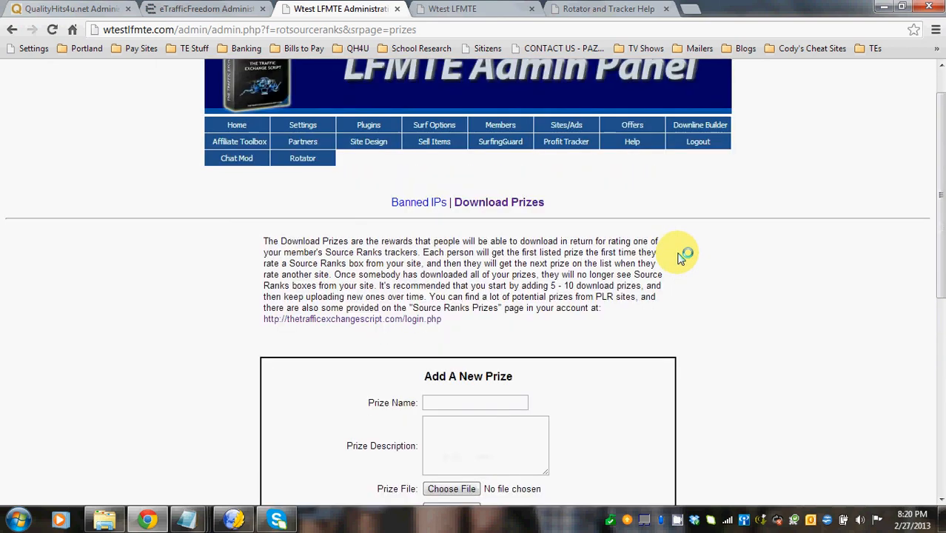